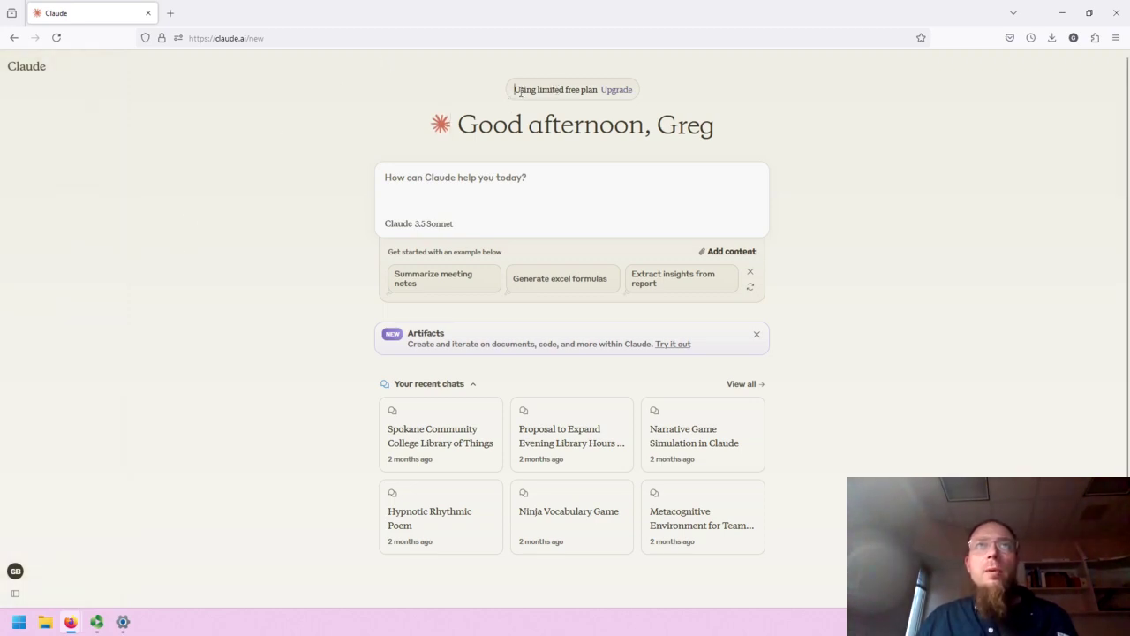
left_click_drag(510, 88, 641, 83)
left_click(641, 83)
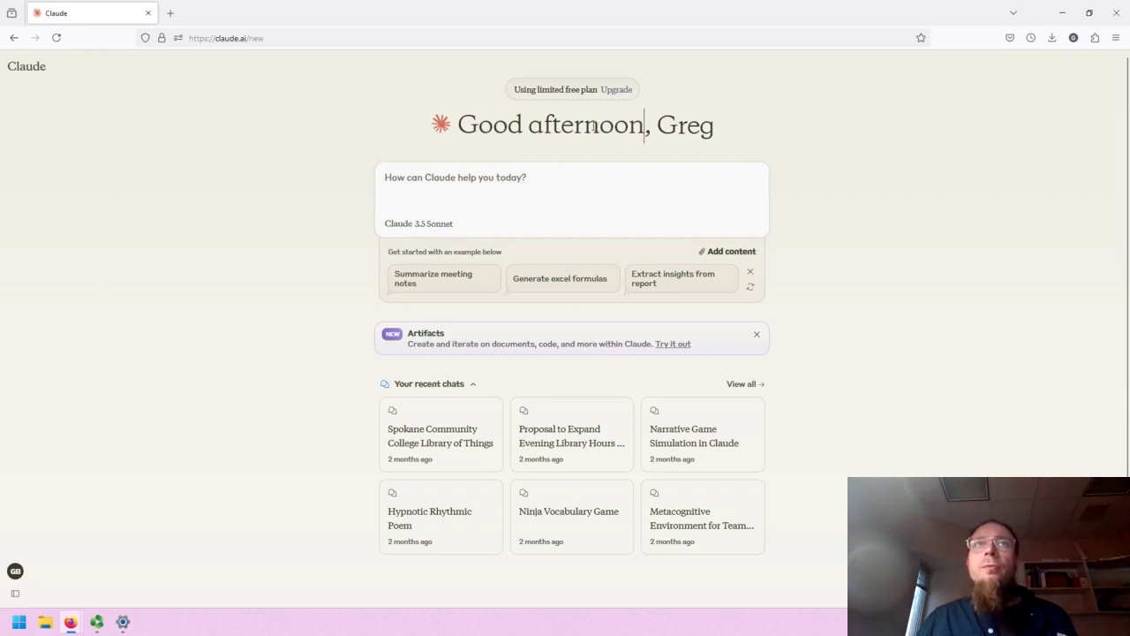
left_click(408, 187)
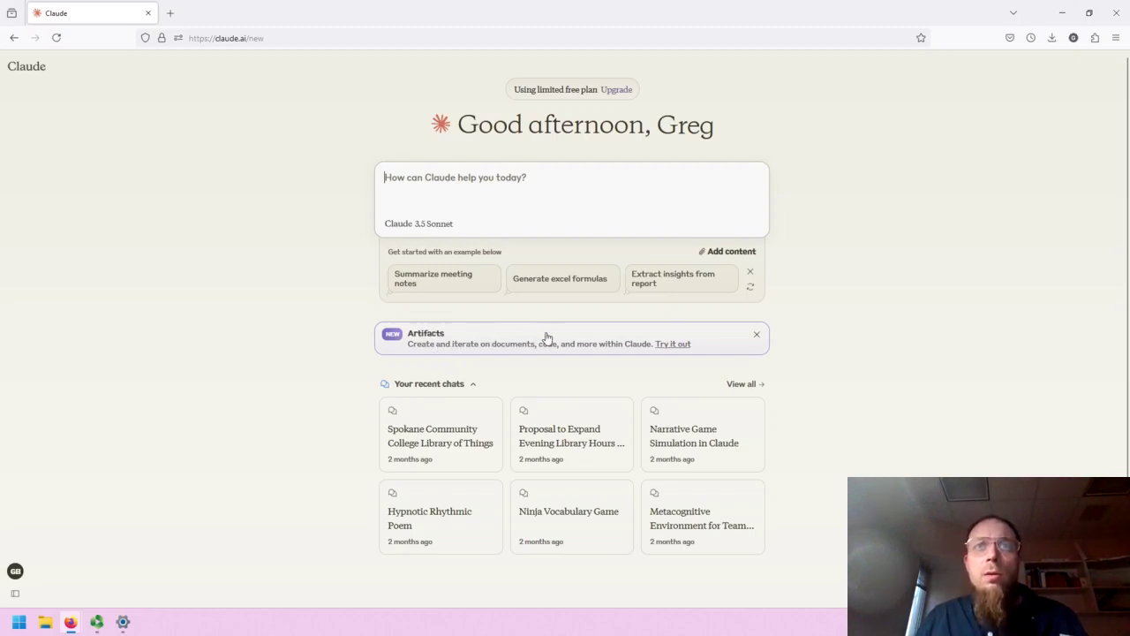
Step: Dismiss the Artifacts announcement on the new chat page
left_click(757, 334)
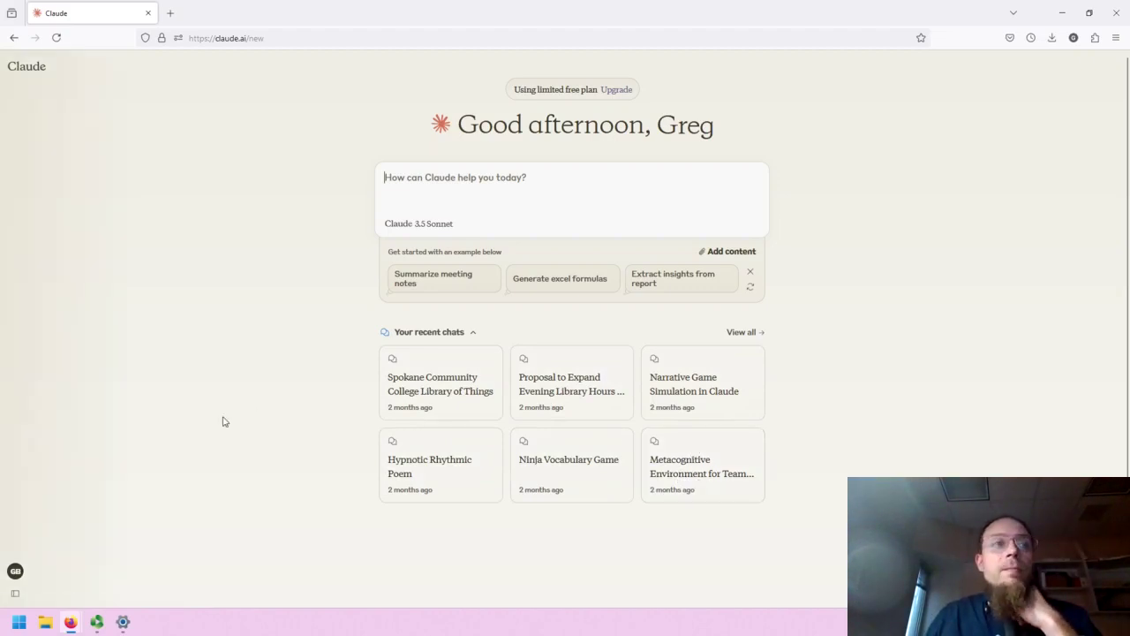
mouse_move(2, 574)
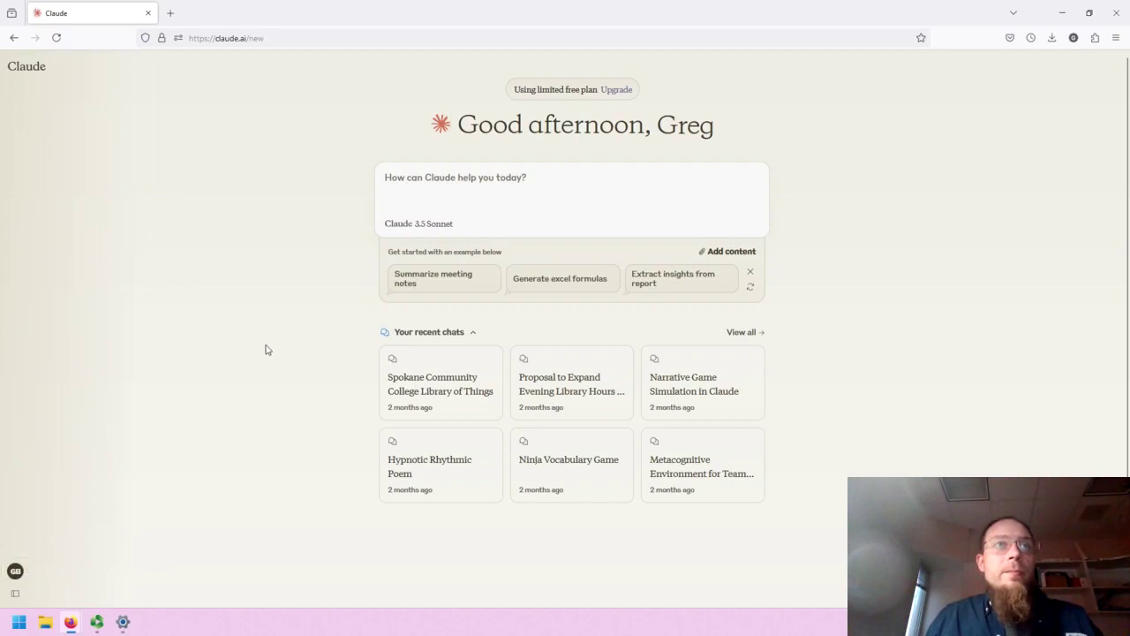
Step: Start a new chat by sending the prompt "Tell me a bit about poetic forms"
left_click(425, 192)
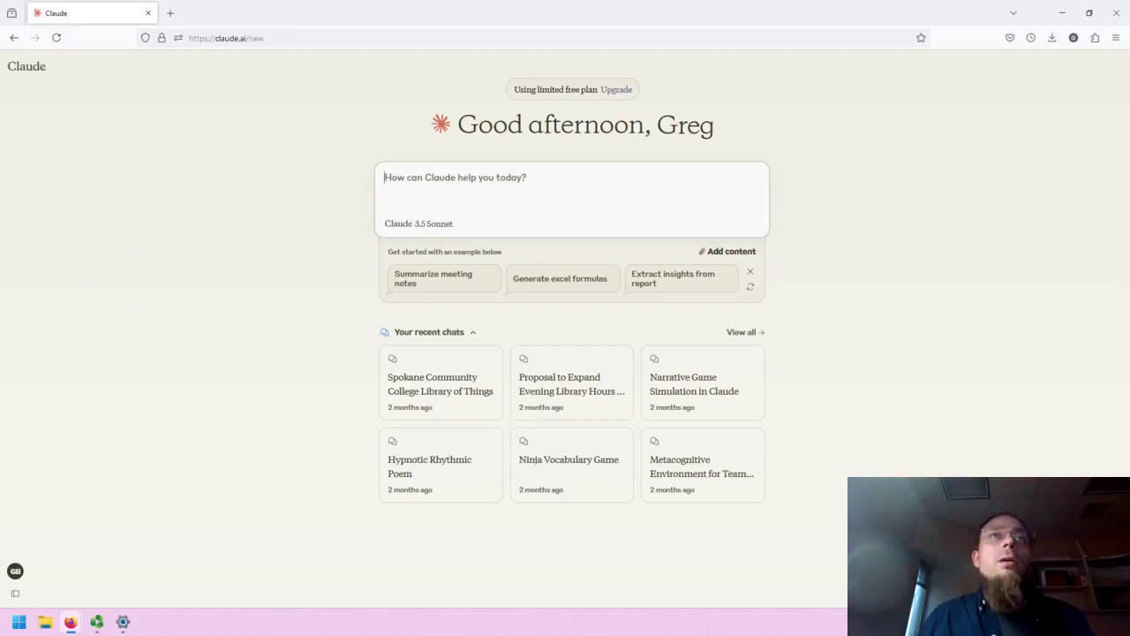
type("Tell me a bit abo")
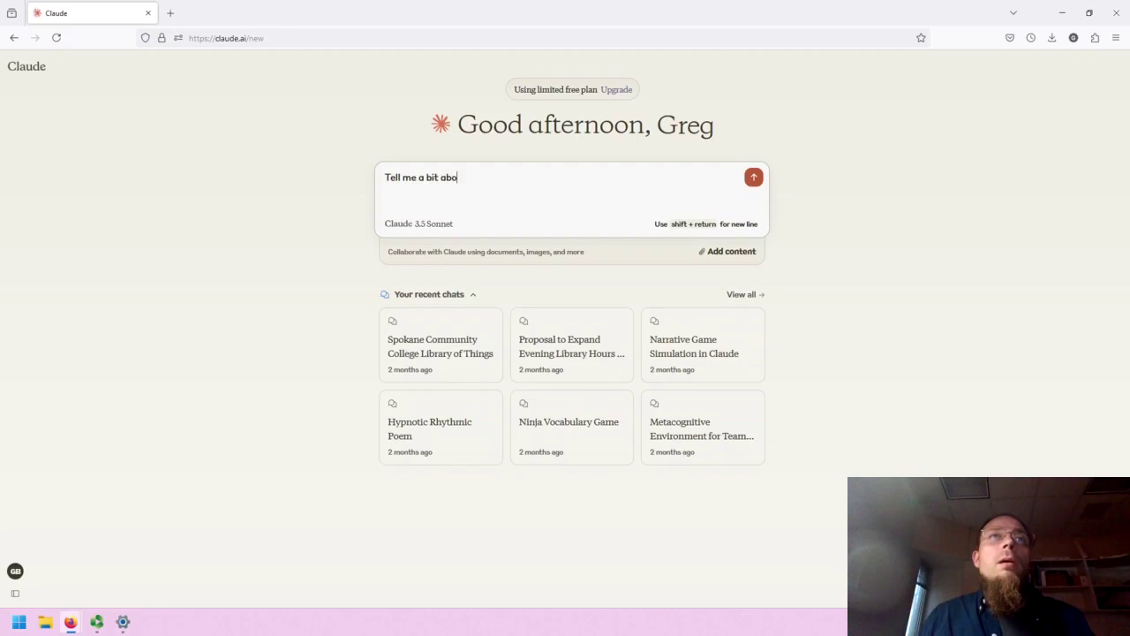
type("ut poe")
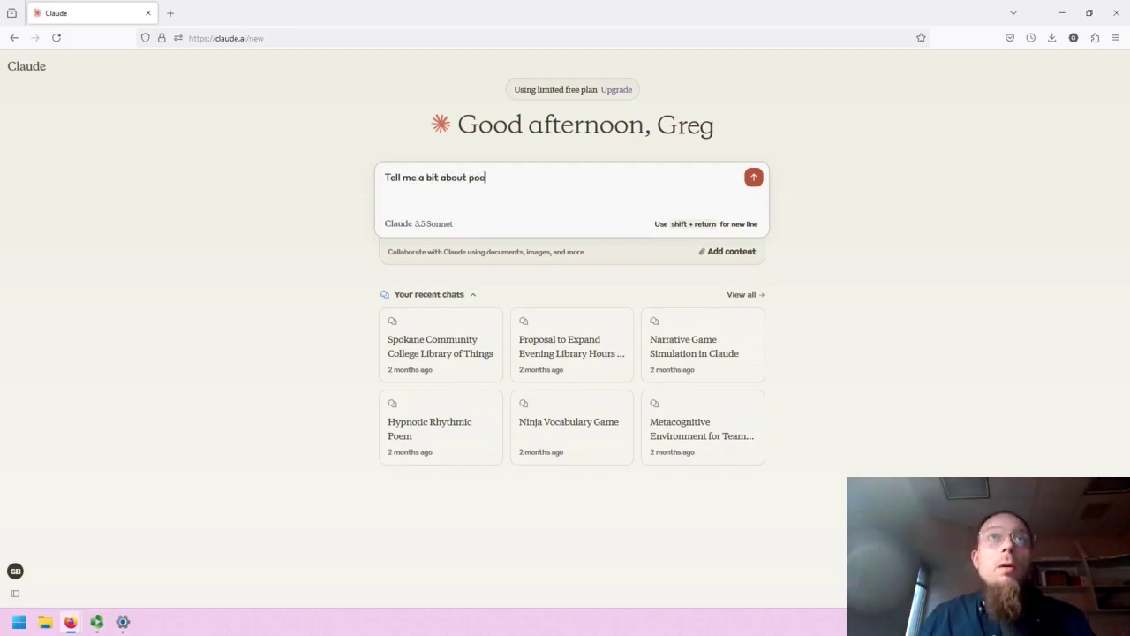
type("tic forms")
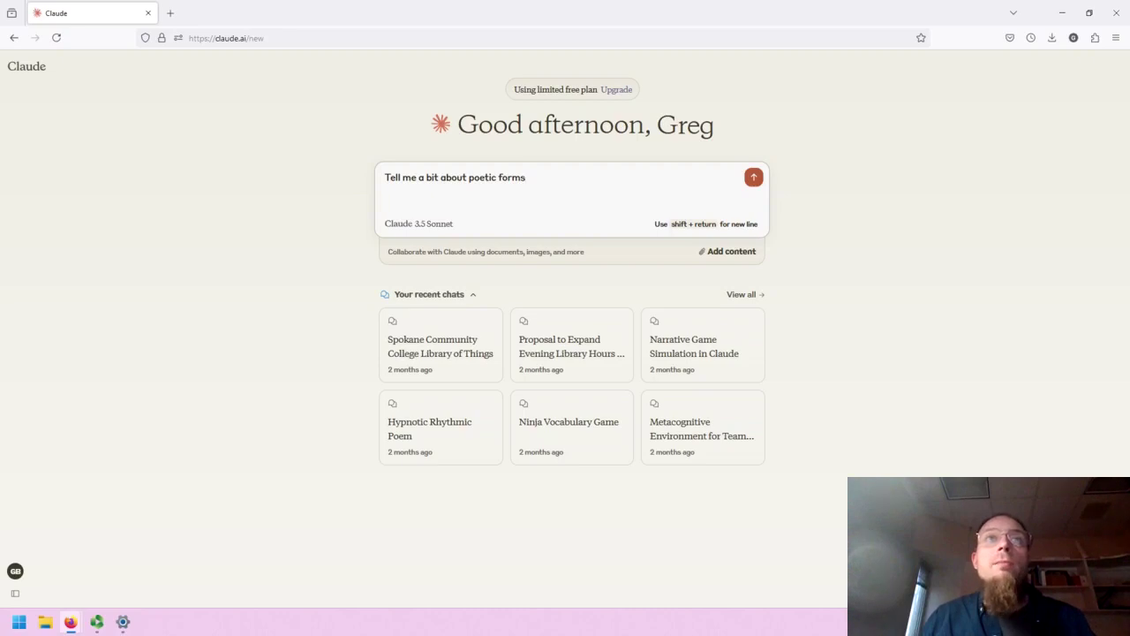
key("Return")
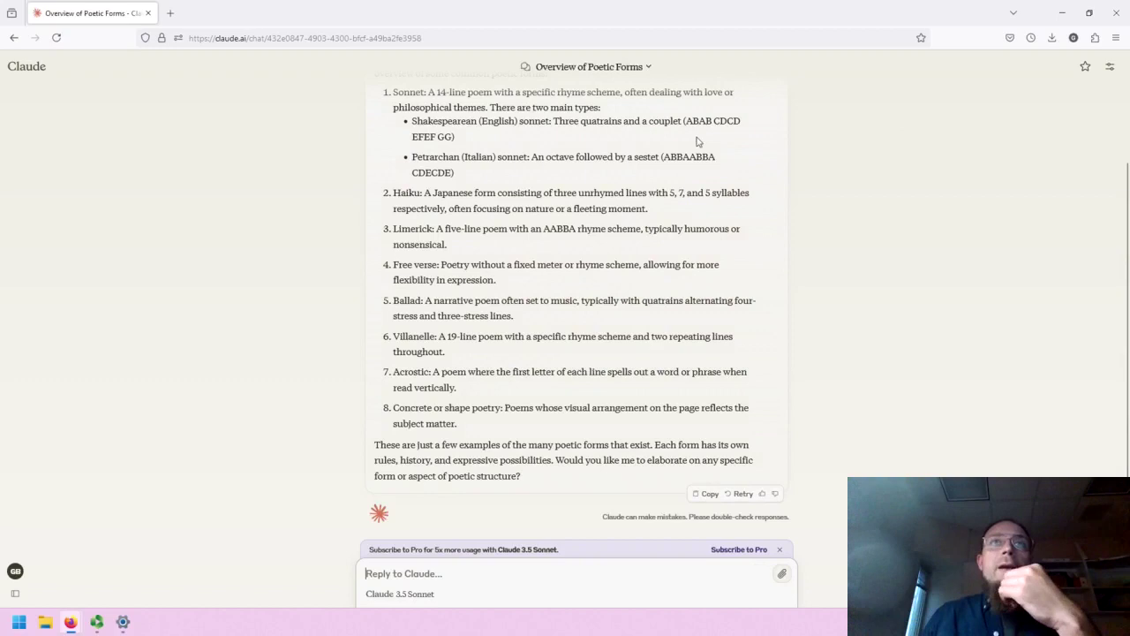
Step: Check the options available for the chat's title and review the answer on poetic forms from beginning to end
scroll(865, 305, "up", 2)
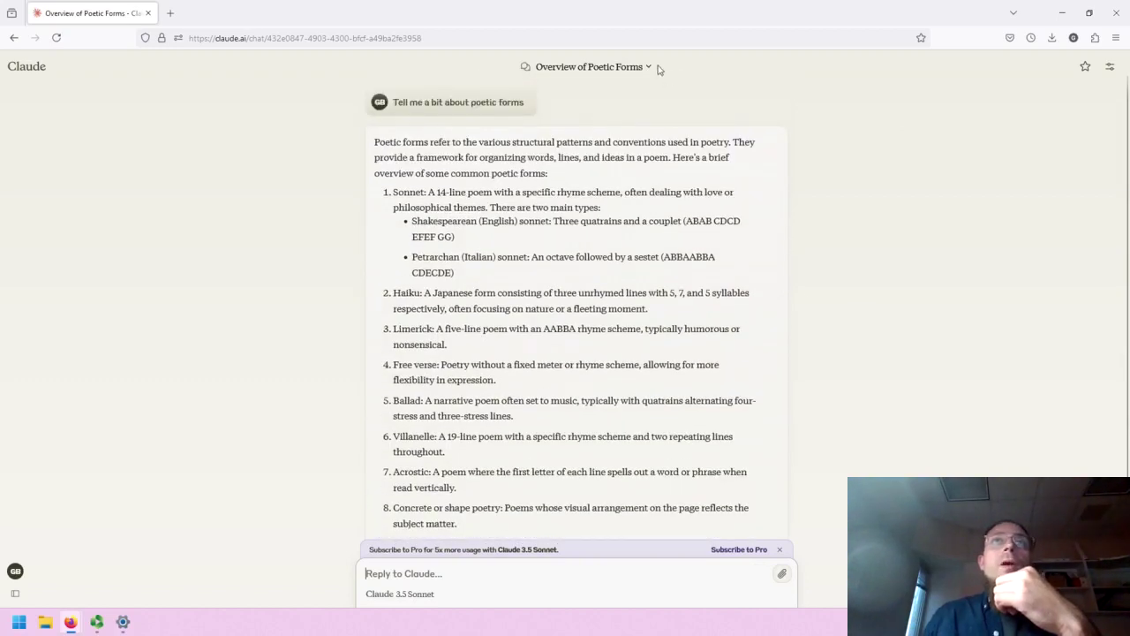
left_click(649, 68)
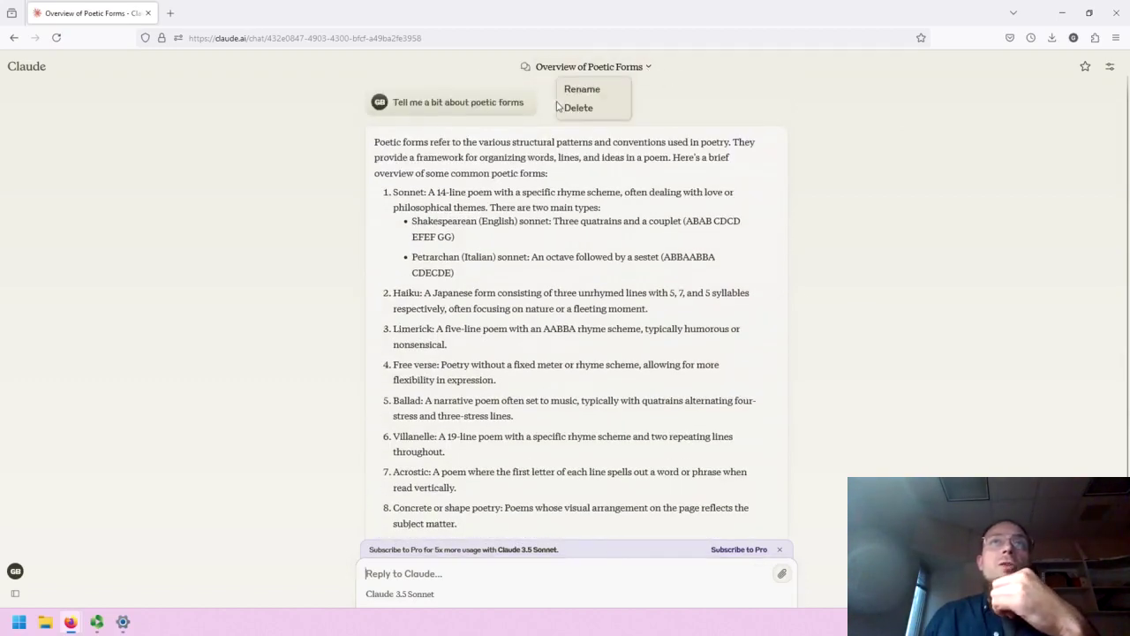
left_click(930, 227)
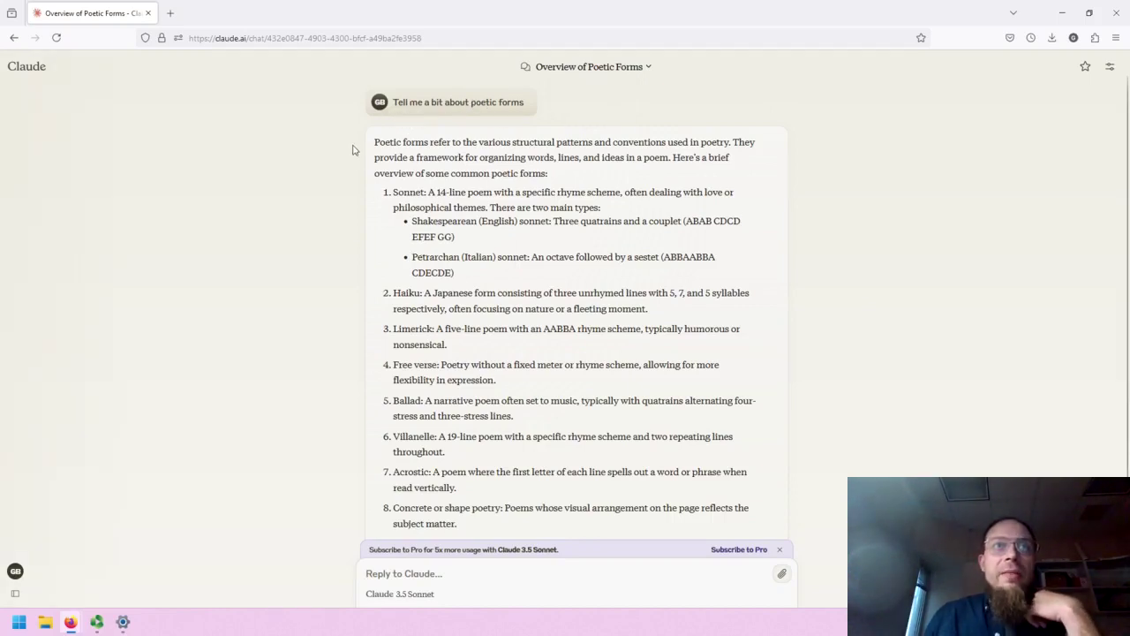
scroll(355, 148, "down", 2)
scroll(355, 151, "up", 2)
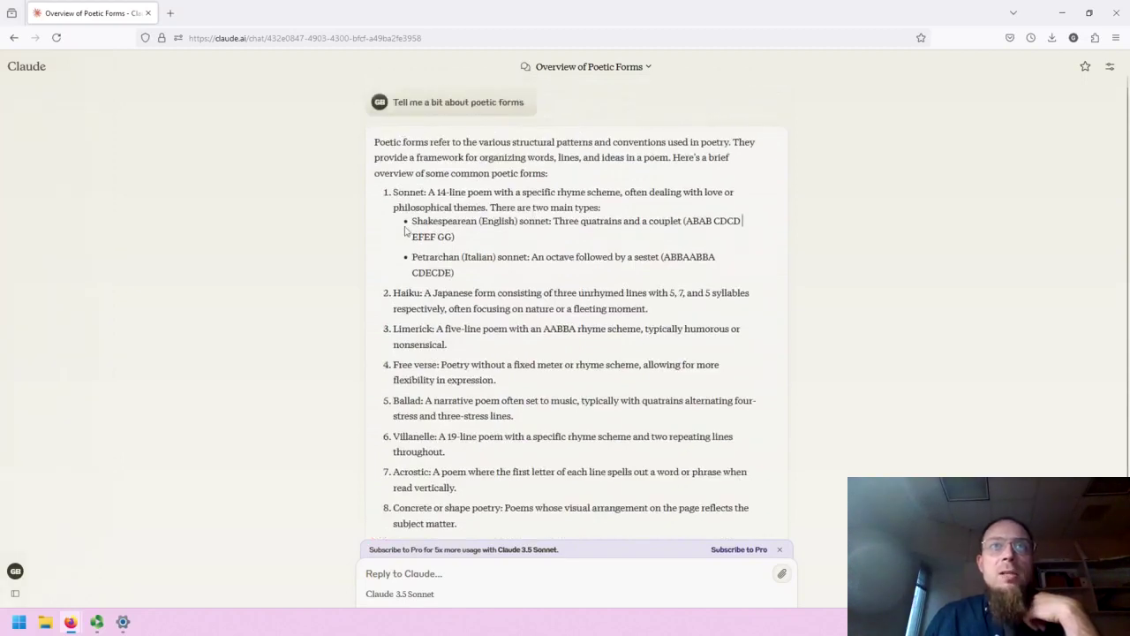
scroll(405, 234, "down", 3)
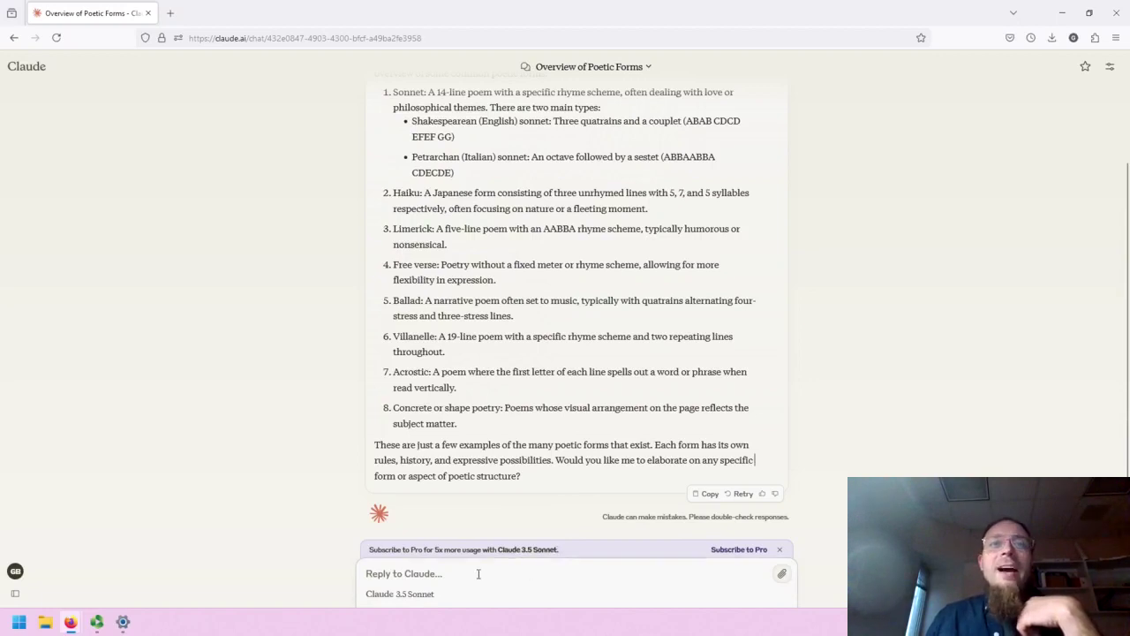
Step: Send the follow-up prompt "Expand upon concrete poetry." in the same chat
left_click(561, 558)
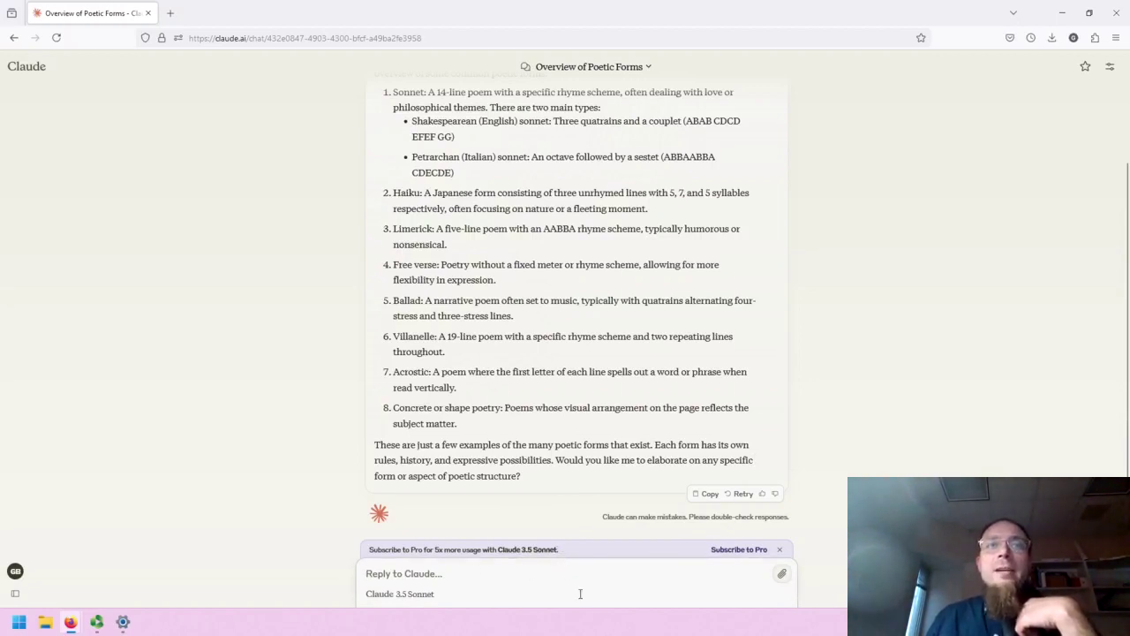
type("Ex")
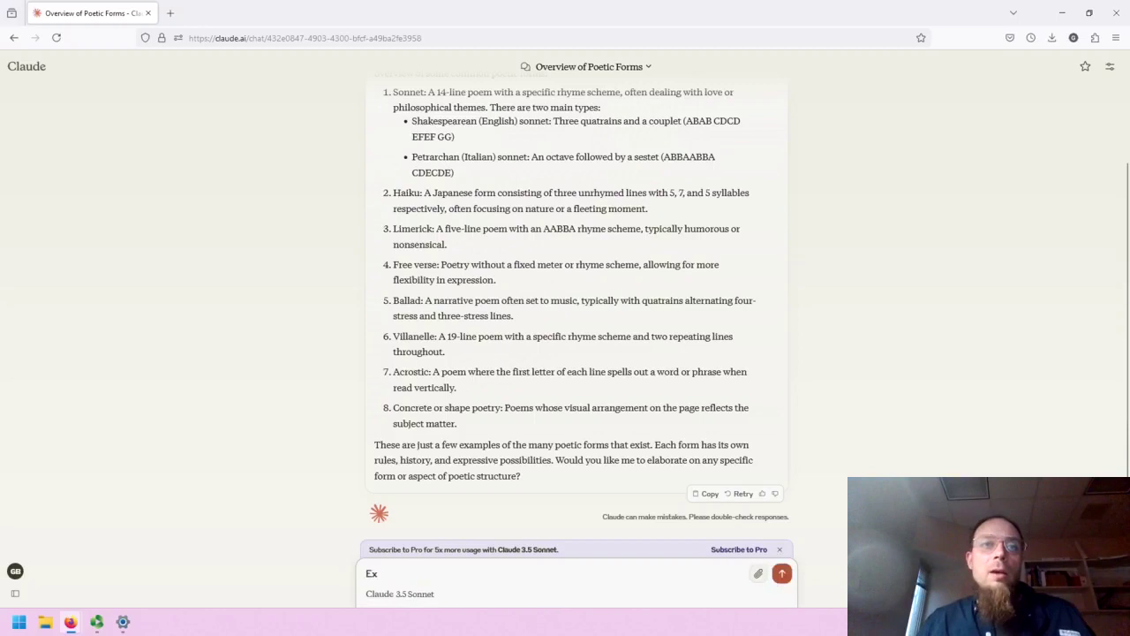
type("pand upon concr")
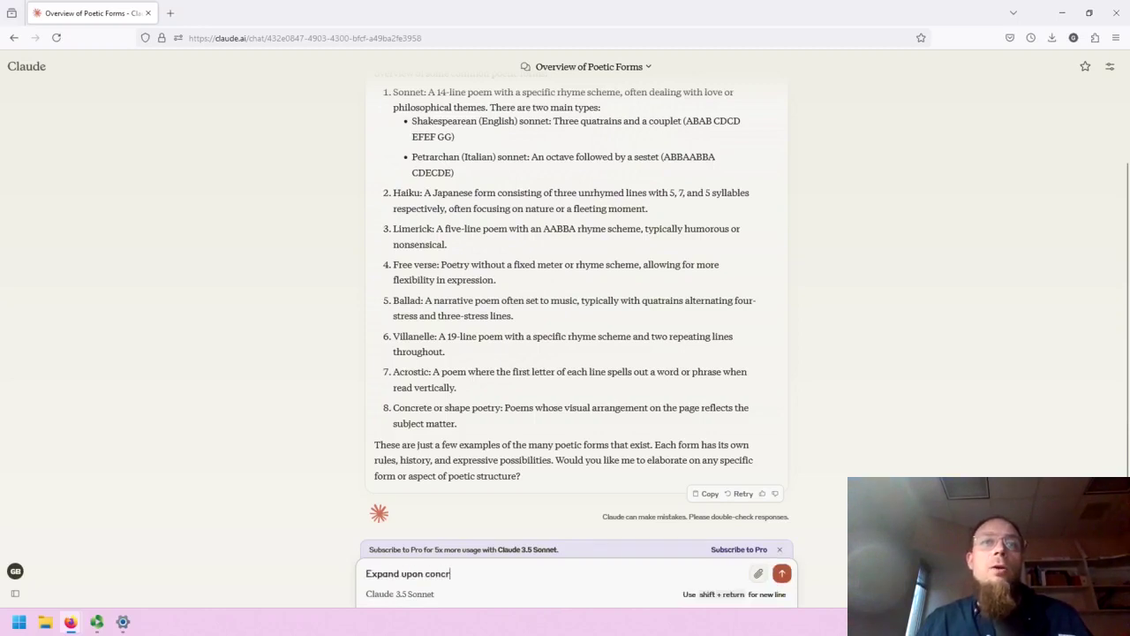
type("ete poetry.")
key("Return")
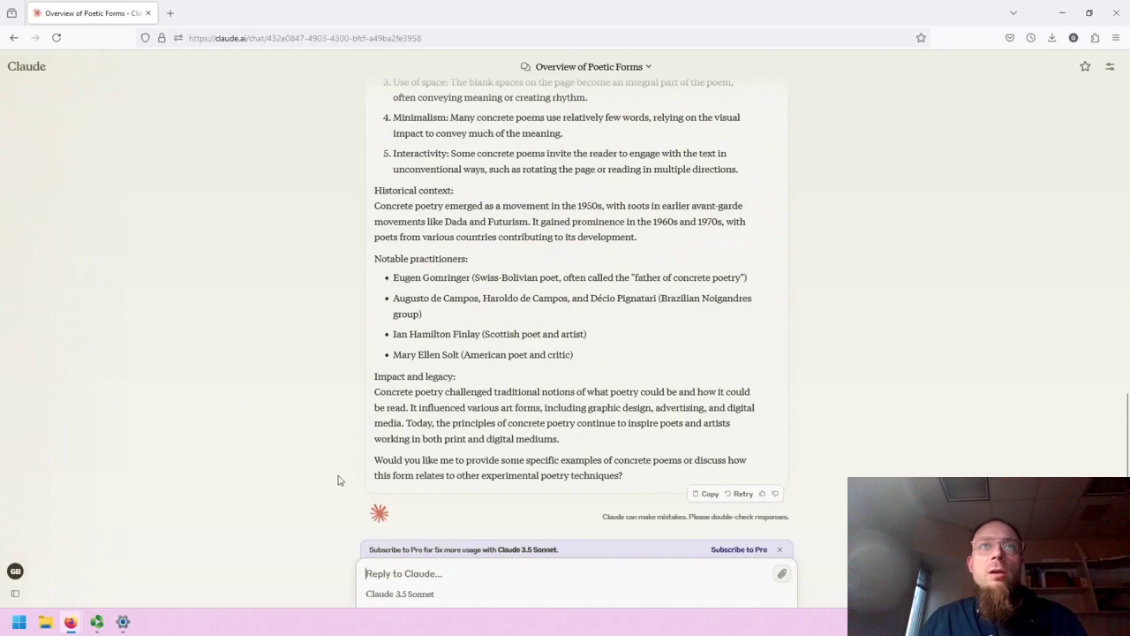
Step: Read through the expanded answer on concrete poetry, from its key aspects to the closing question
scroll(340, 480, "up", 6)
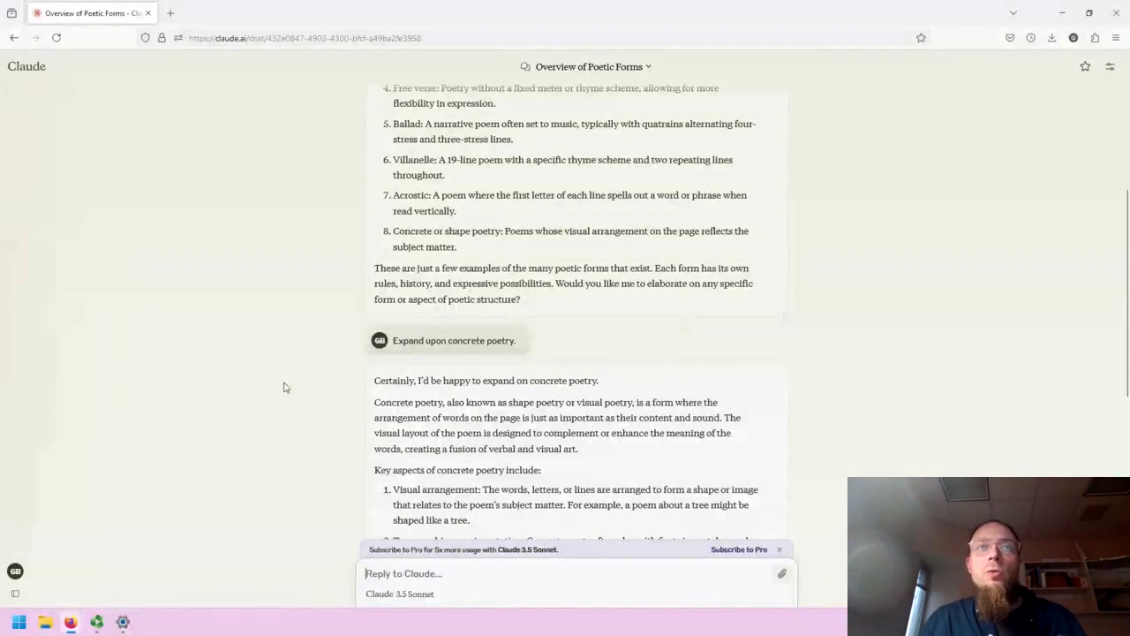
scroll(284, 387, "down", 3)
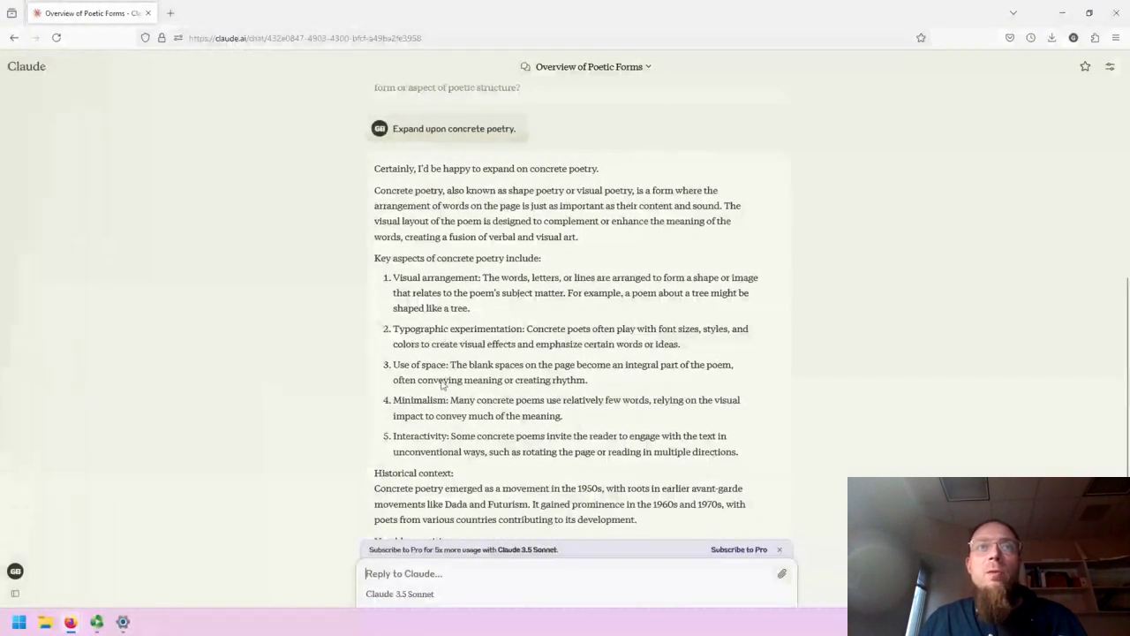
scroll(443, 384, "down", 4)
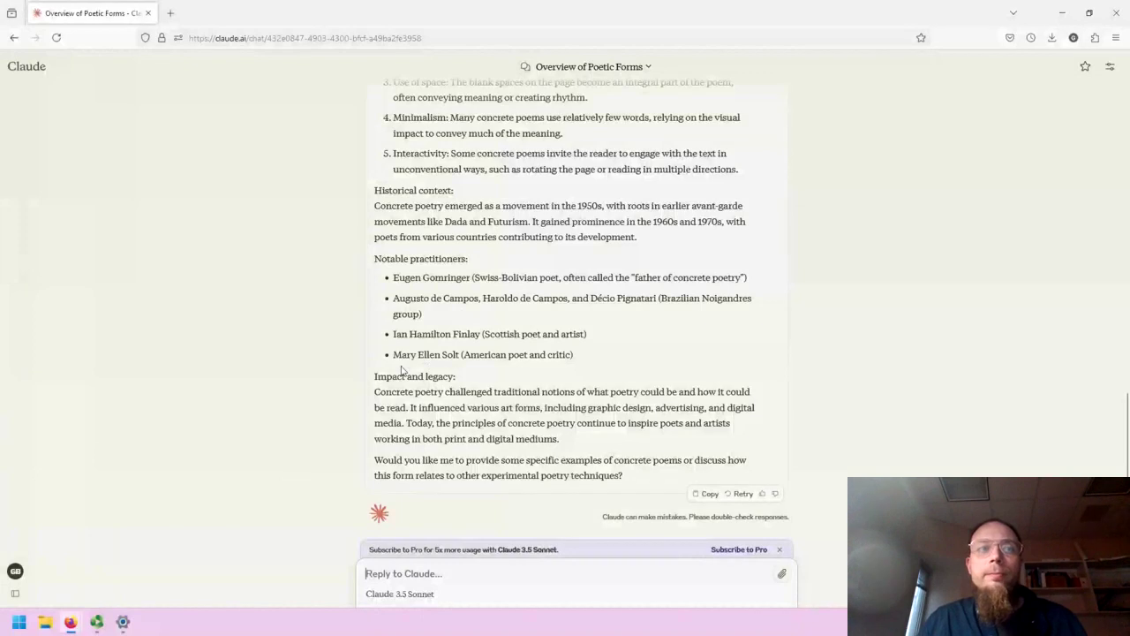
left_click(200, 460)
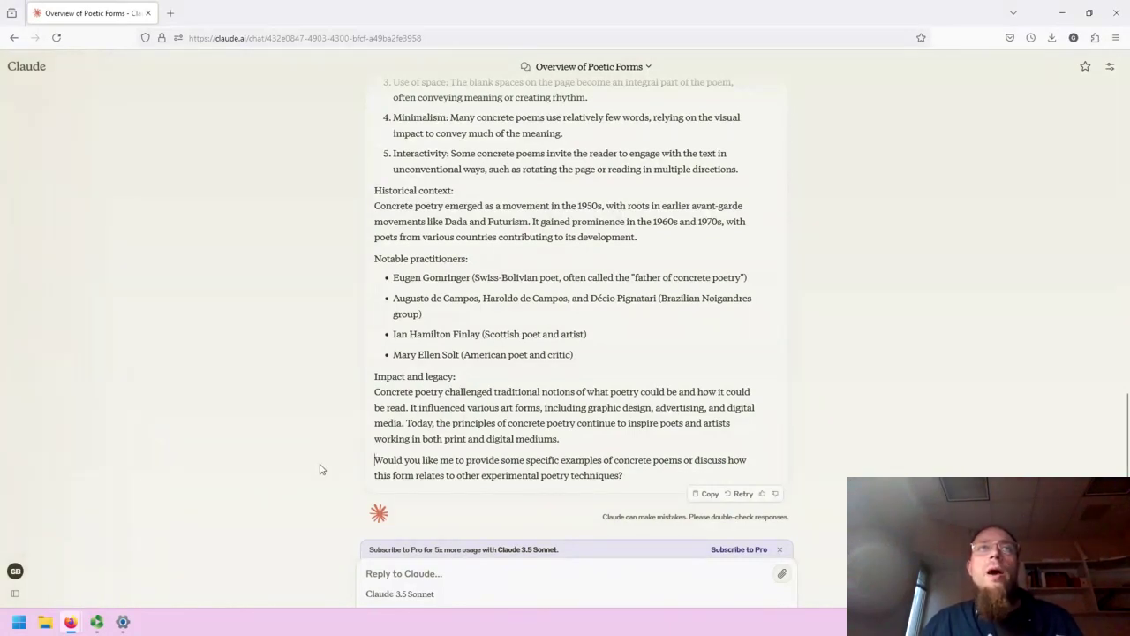
scroll(321, 468, "up", 1)
scroll(320, 468, "down", 1)
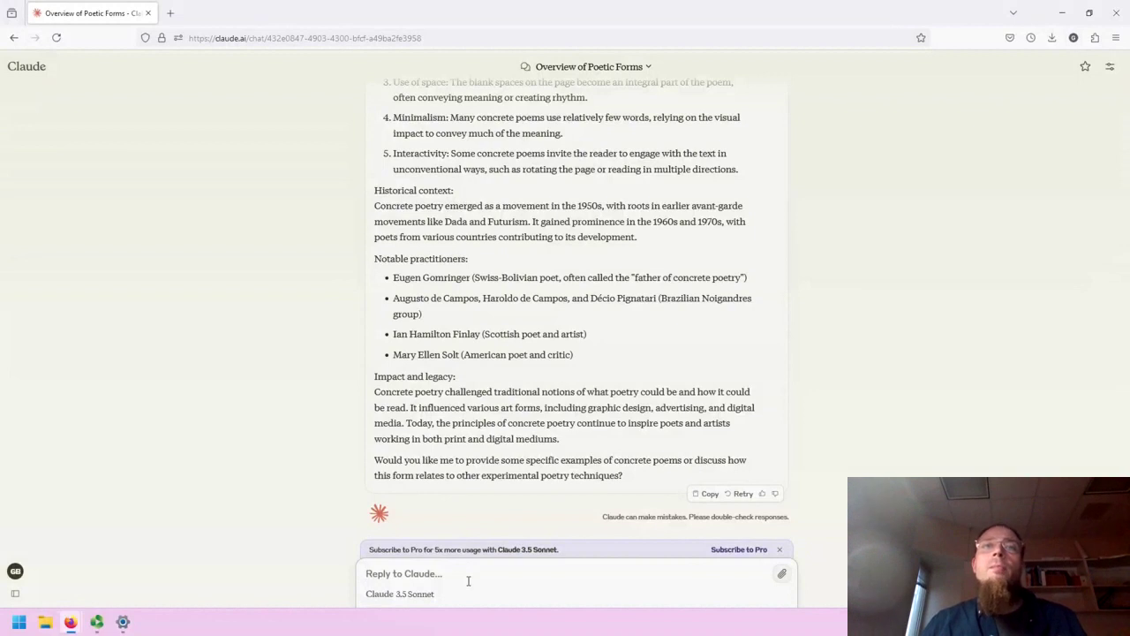
Step: Send the follow-up question "Can you provide several sources for concrete poetry?"
type("Can you p")
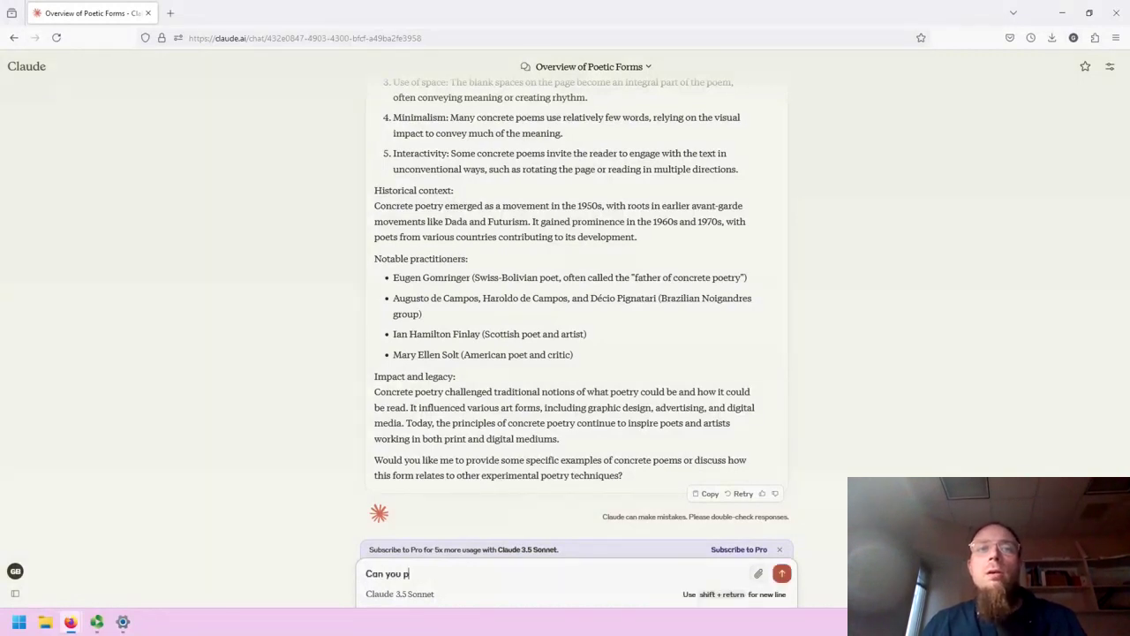
type("rovide several ")
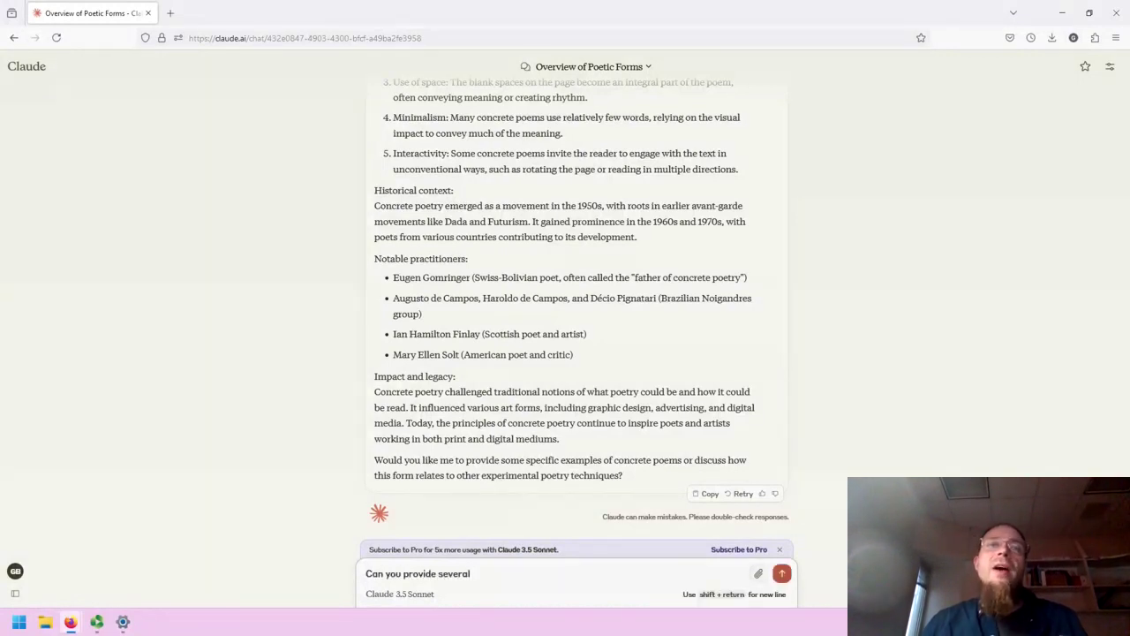
type("sources")
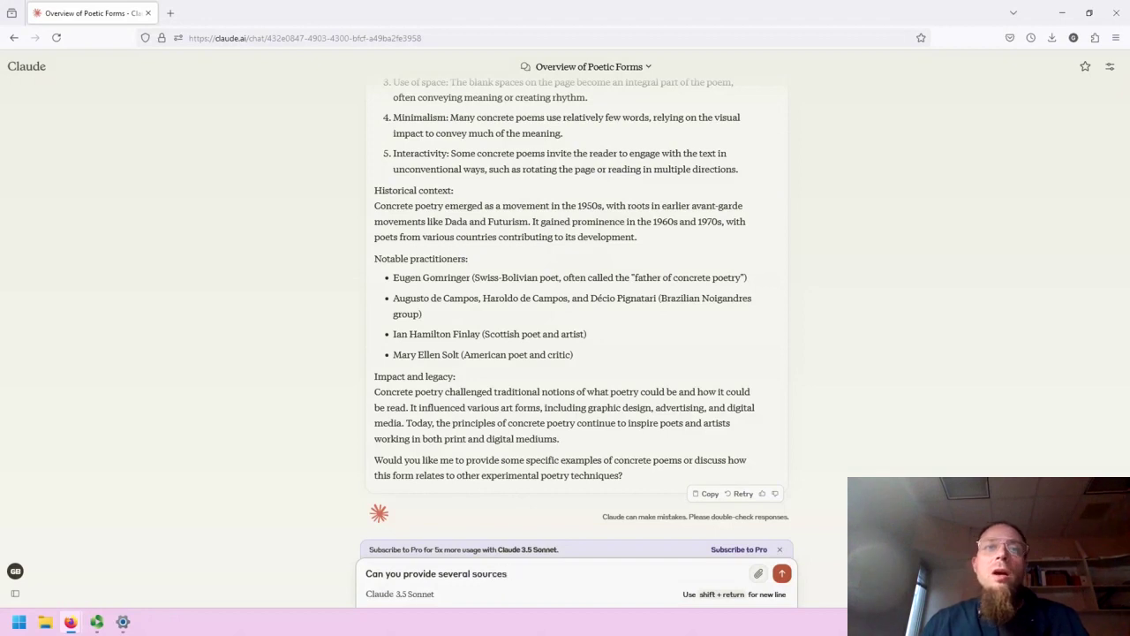
type(" for concerete p")
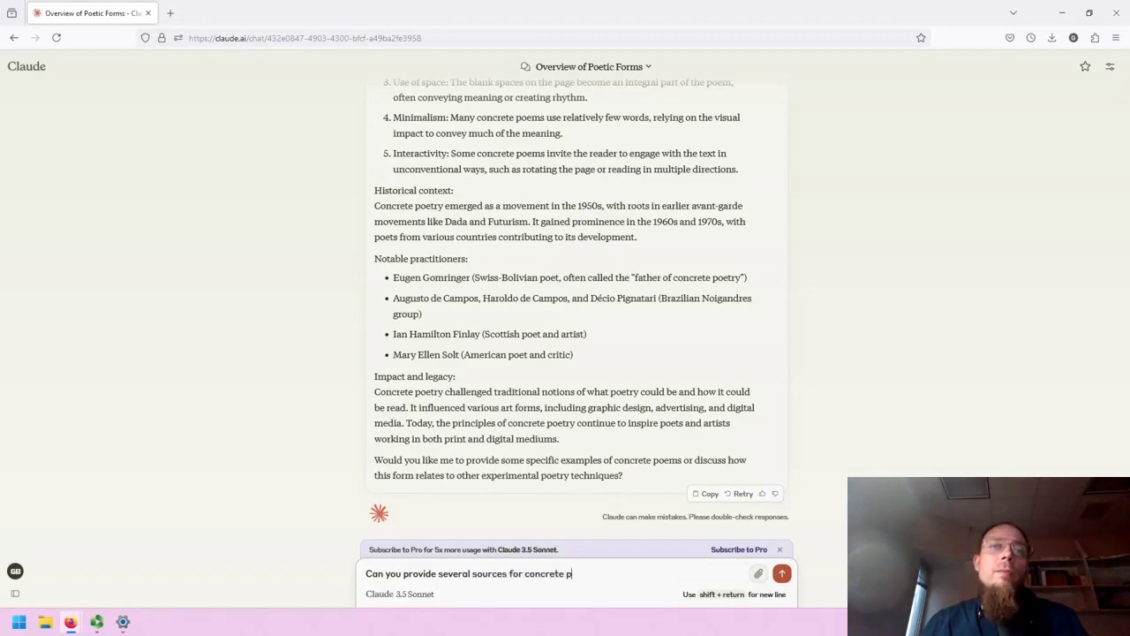
type("oetry?")
key("Return")
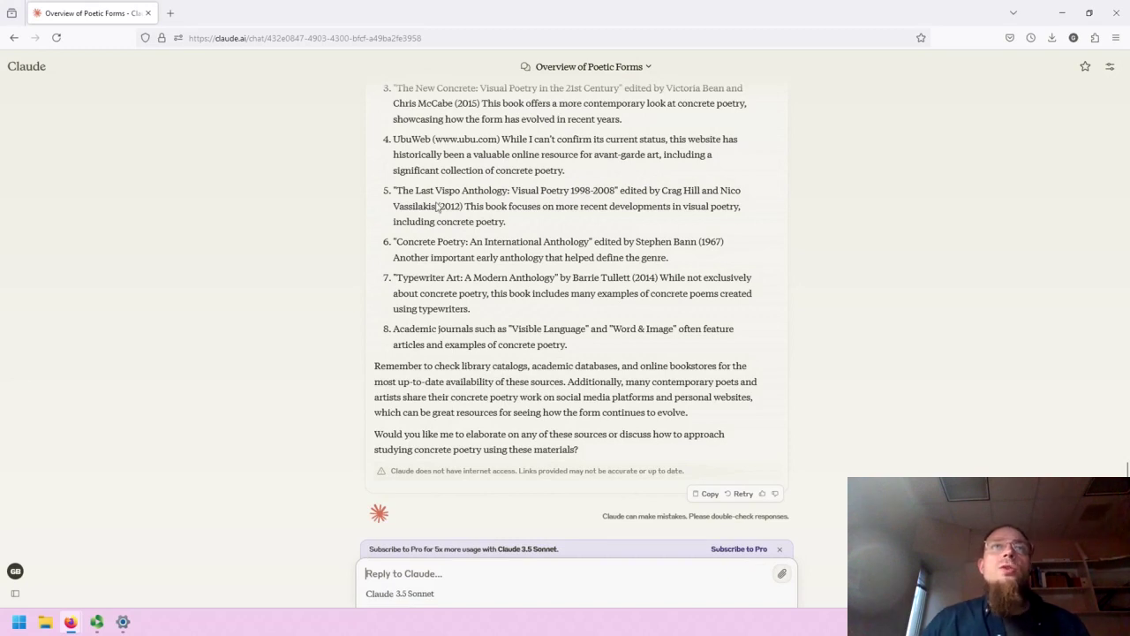
Step: Review the suggested concrete poetry sources, including the introductory caveat and the notice below the answer
scroll(378, 217, "up", 3)
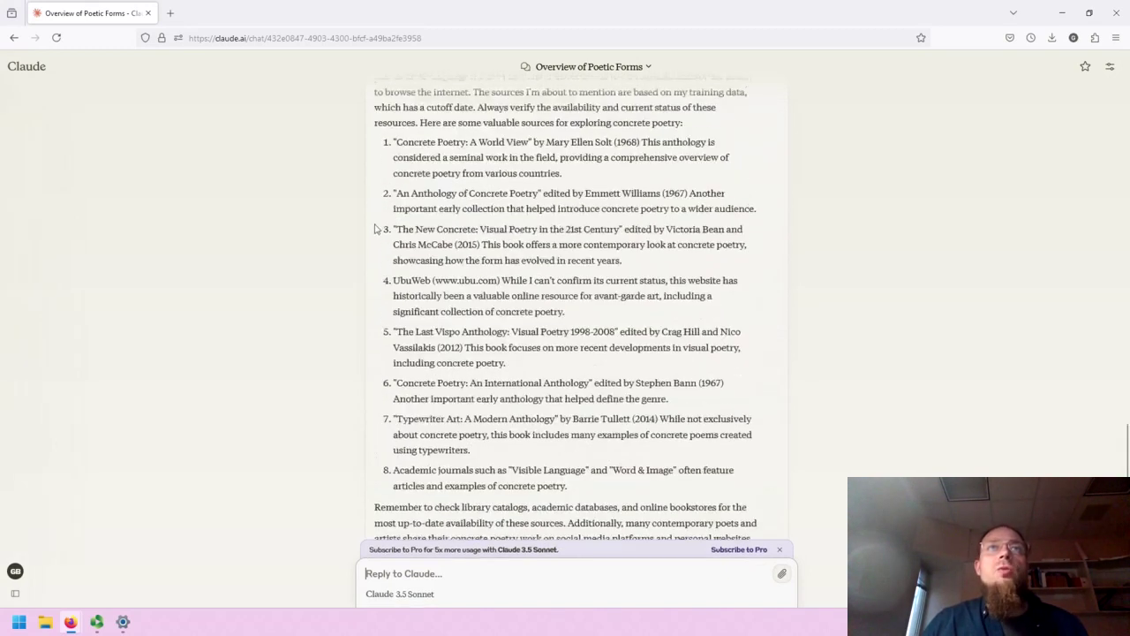
scroll(456, 483, "up", 2)
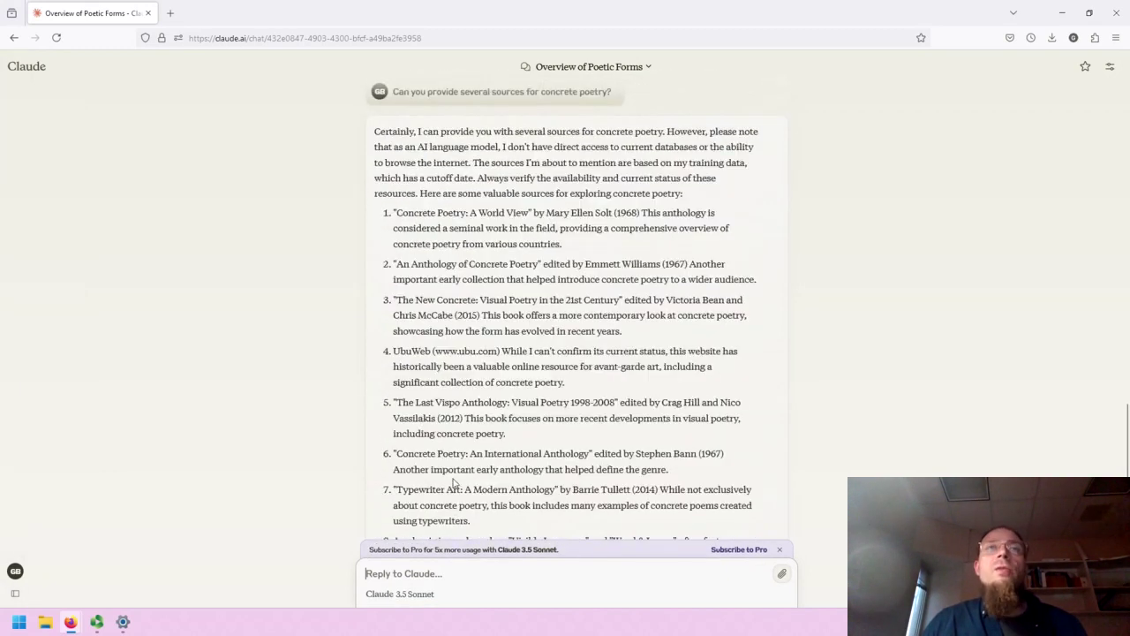
scroll(450, 430, "down", 2)
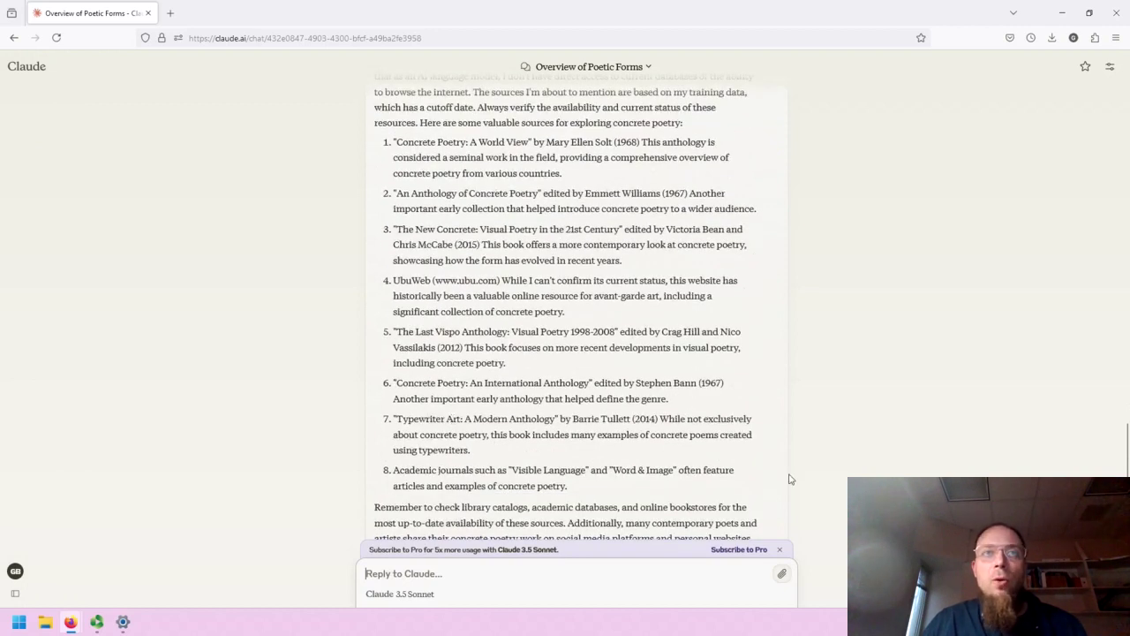
scroll(791, 474, "down", 3)
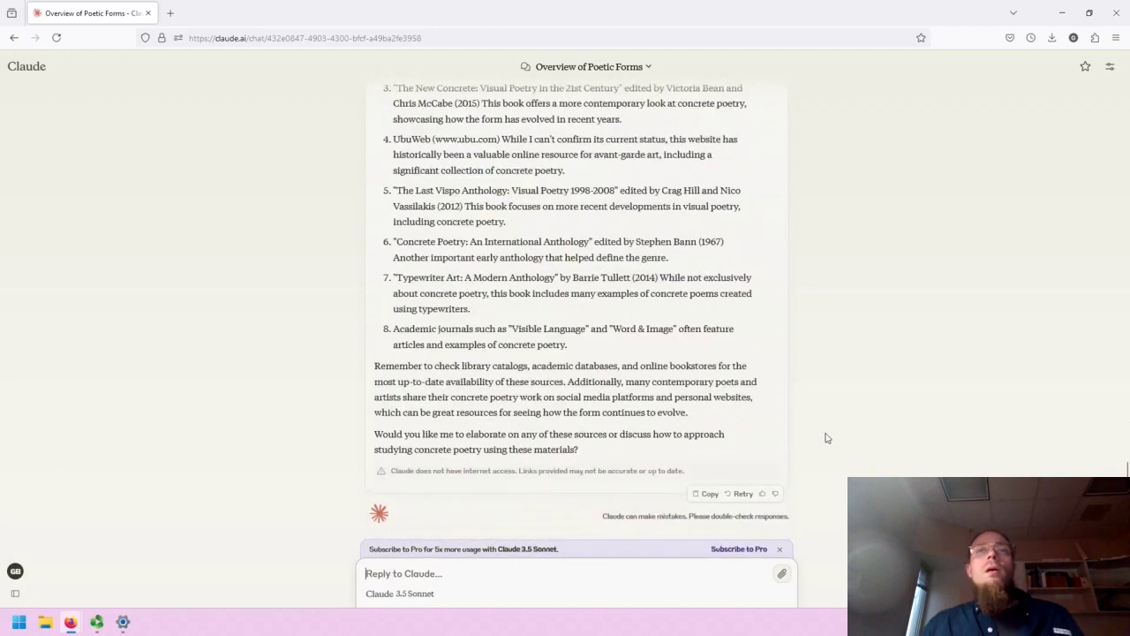